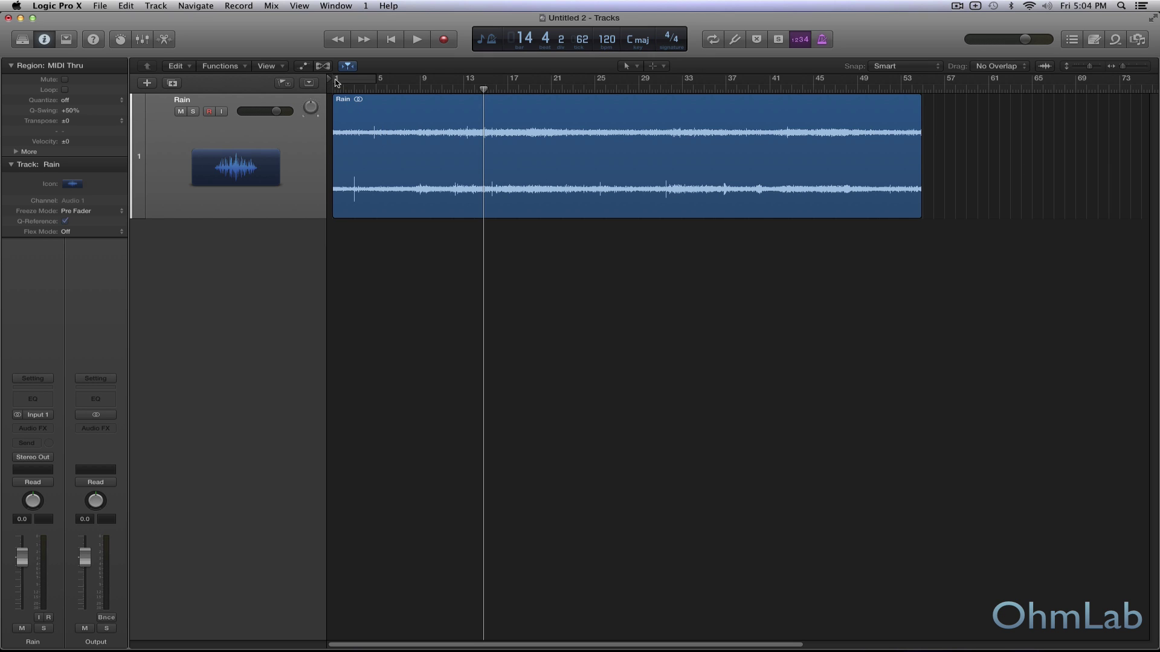
Set the cycle range over the entire Rain region and audition the recording from its beginning.
{"action": "left_click_drag", "start_coordinate": [336, 83], "coordinate": [916, 81]}
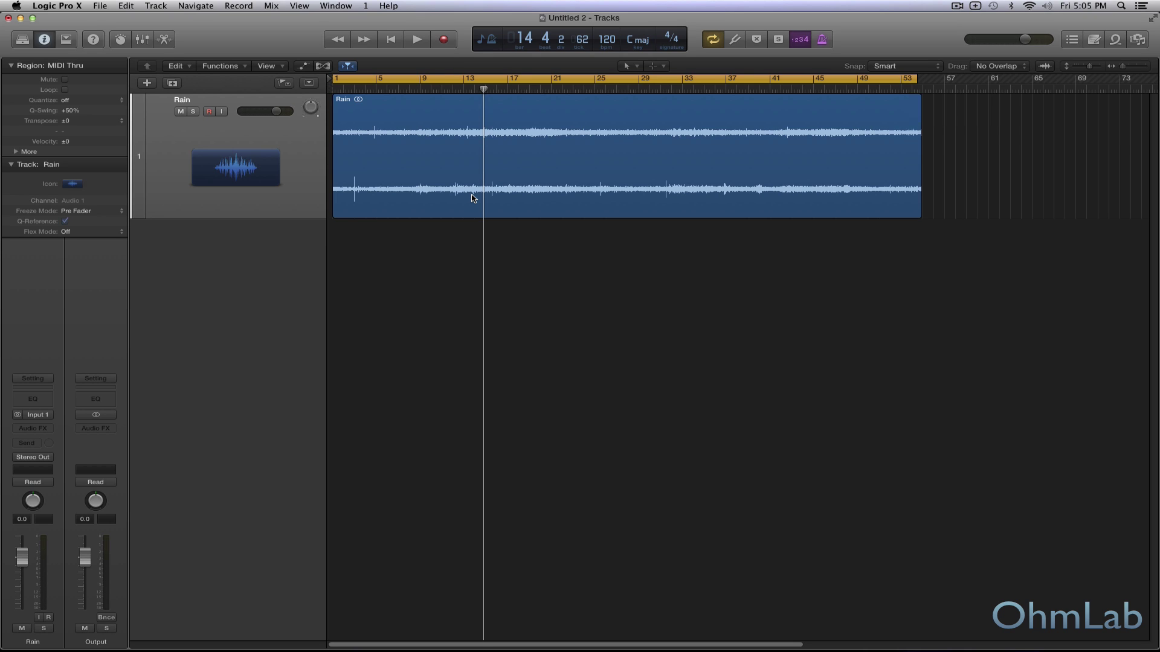
{"action": "key", "text": "Return"}
{"action": "key", "text": "space"}
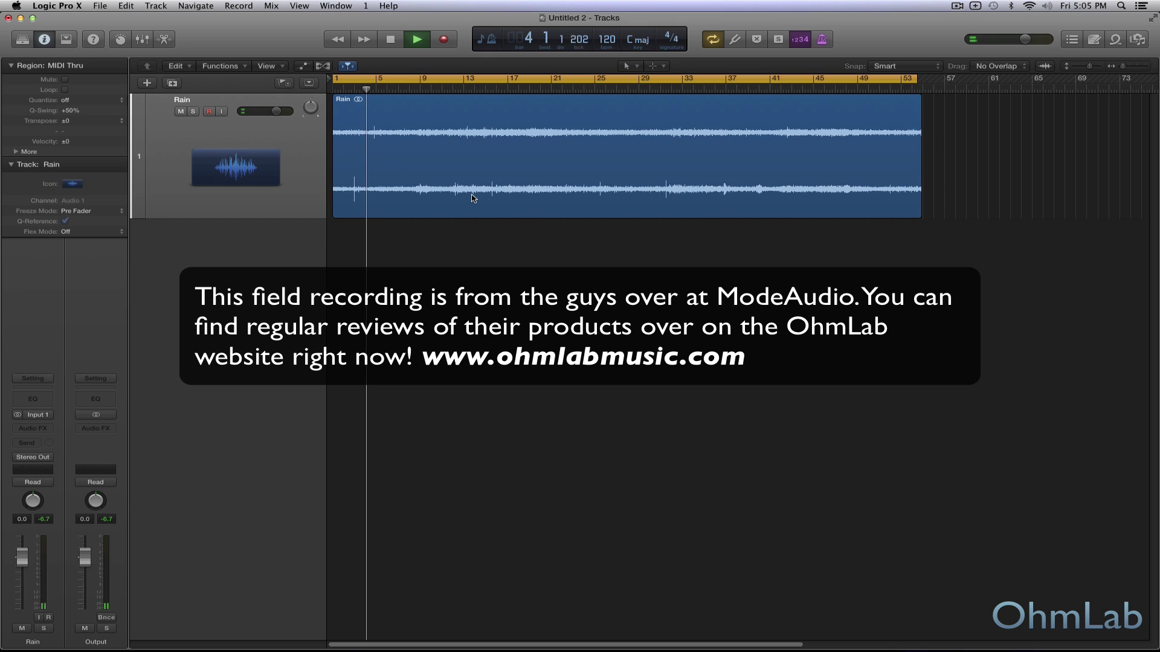
{"action": "key", "text": "space"}
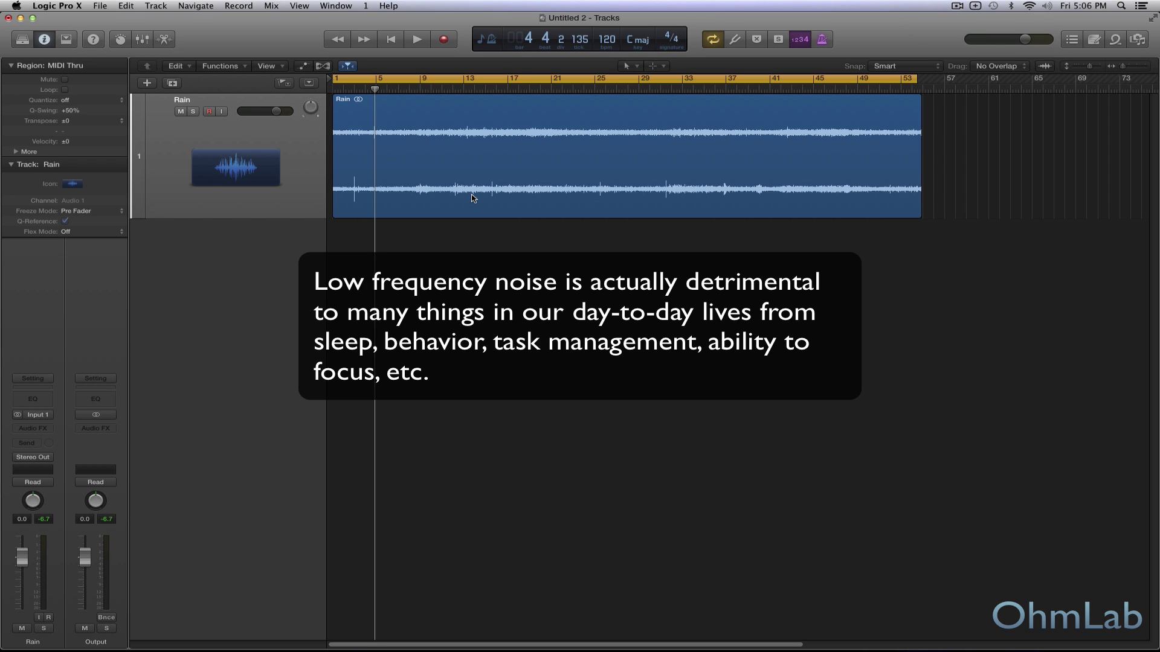
{"action": "key", "text": "space"}
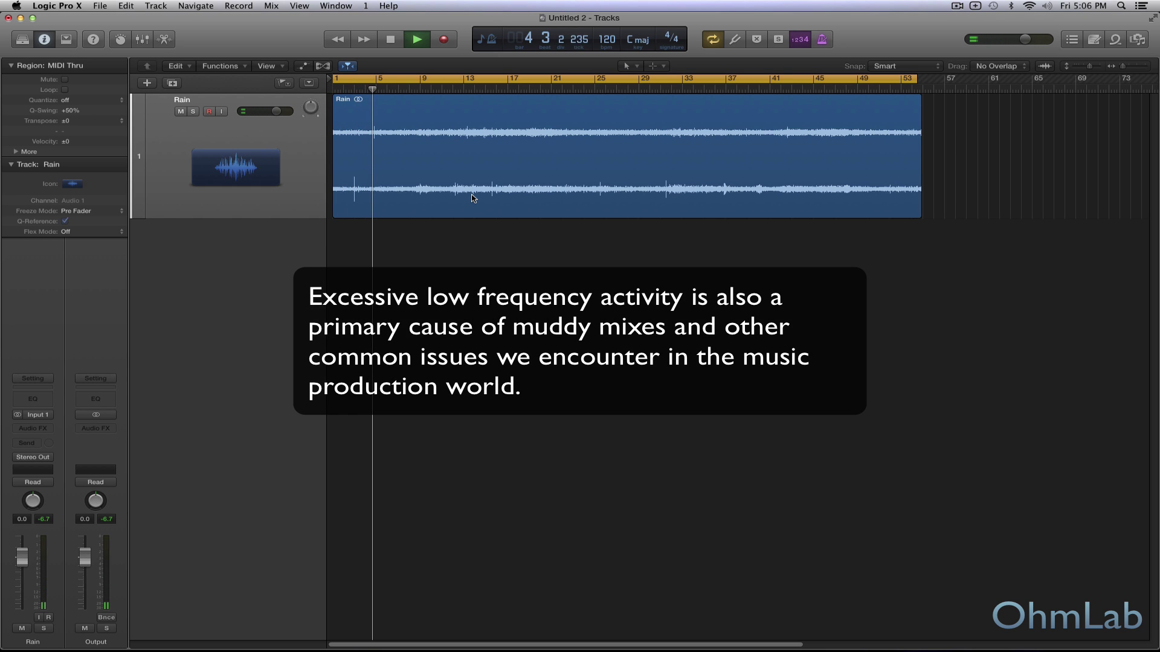
{"action": "key", "text": "space"}
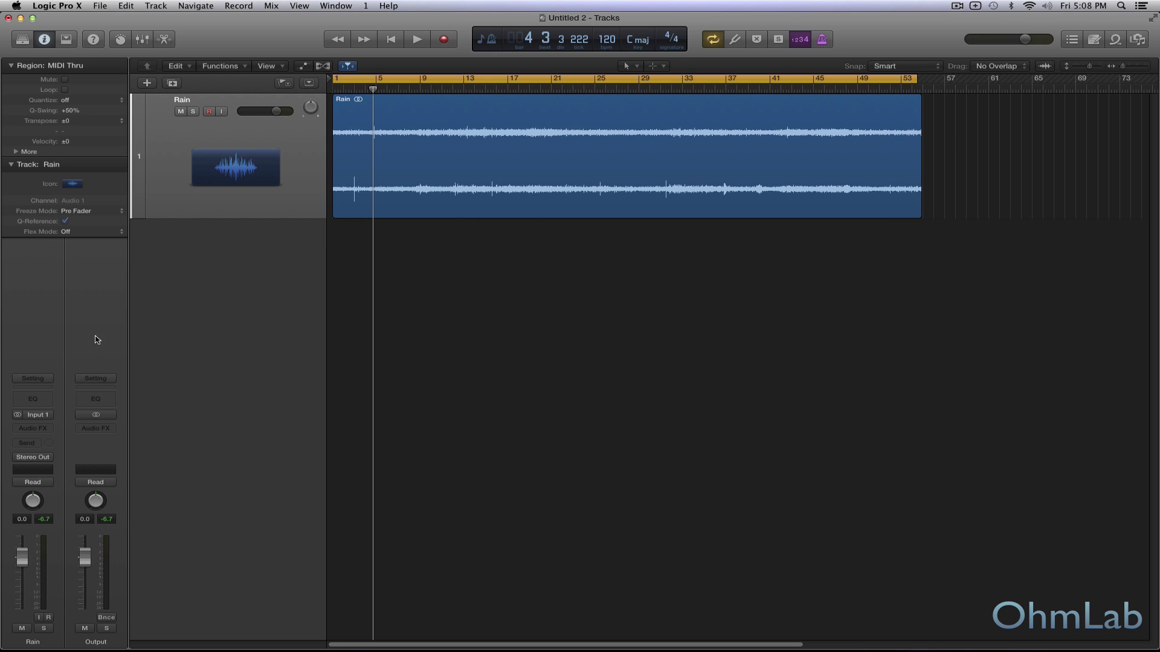
Insert a Channel EQ on the Rain track, place its window clear of the region, and enable the analyzer.
{"action": "left_click", "coordinate": [47, 399]}
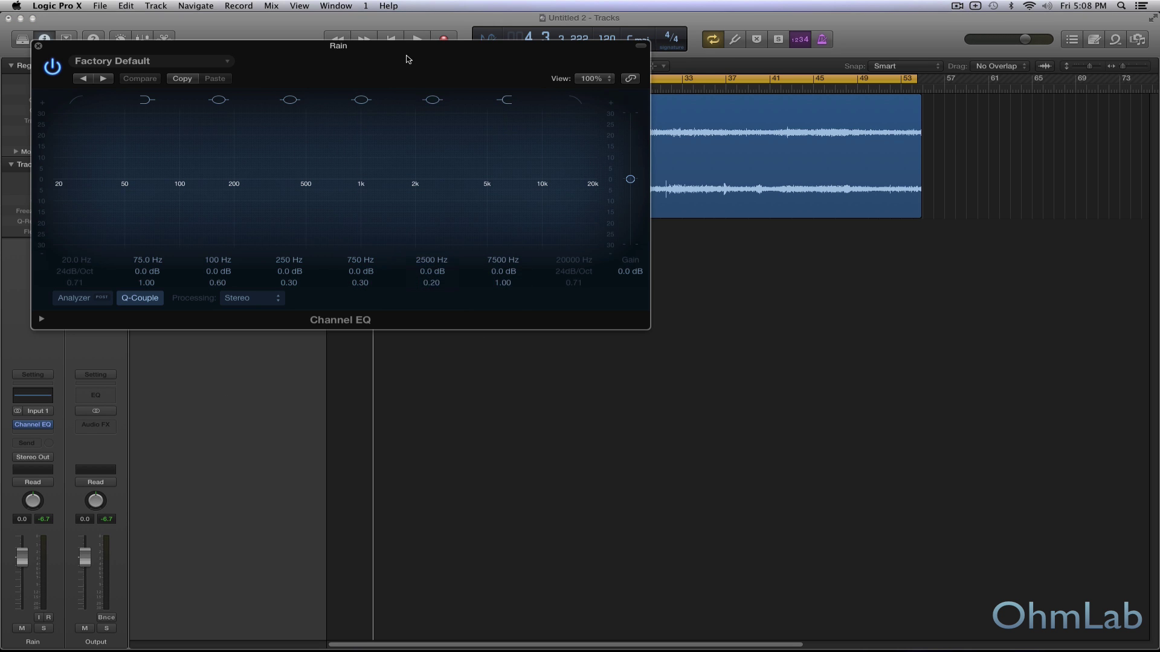
{"action": "left_click_drag", "start_coordinate": [403, 50], "coordinate": [683, 245]}
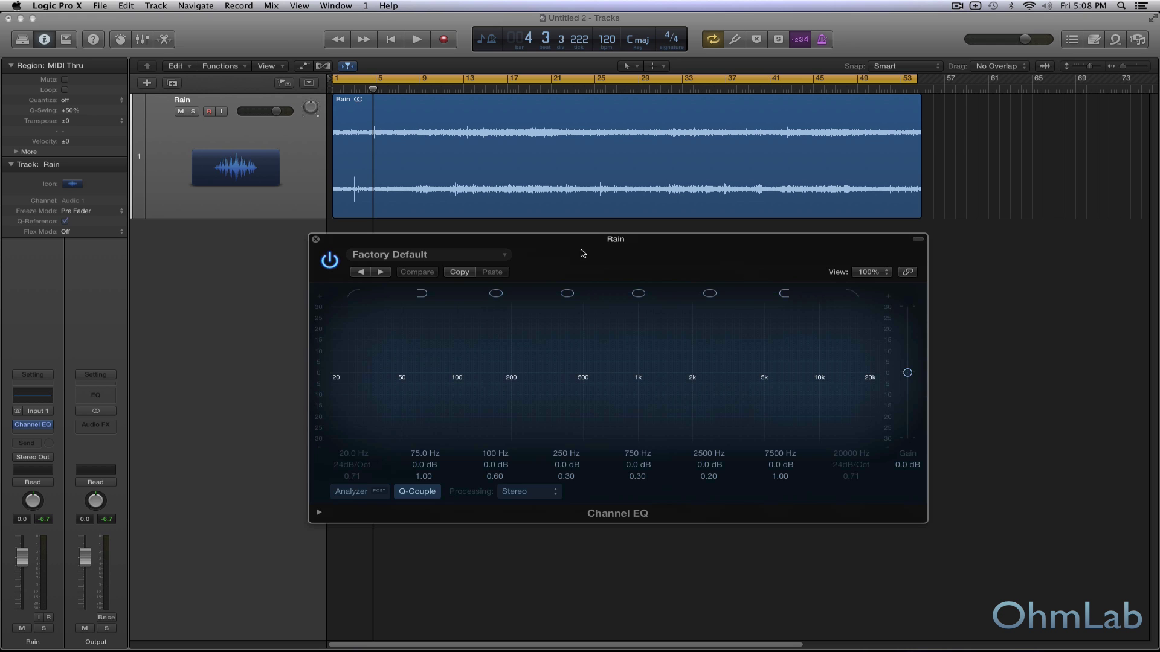
{"action": "left_click_drag", "start_coordinate": [568, 242], "coordinate": [670, 246]}
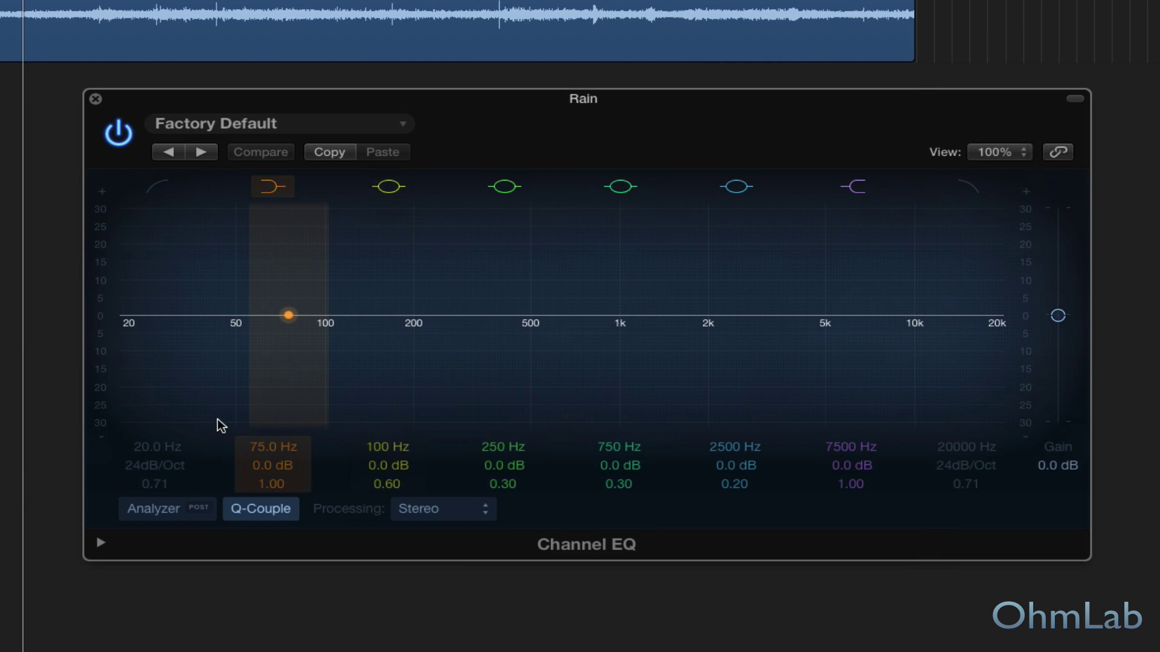
{"action": "left_click", "coordinate": [138, 515]}
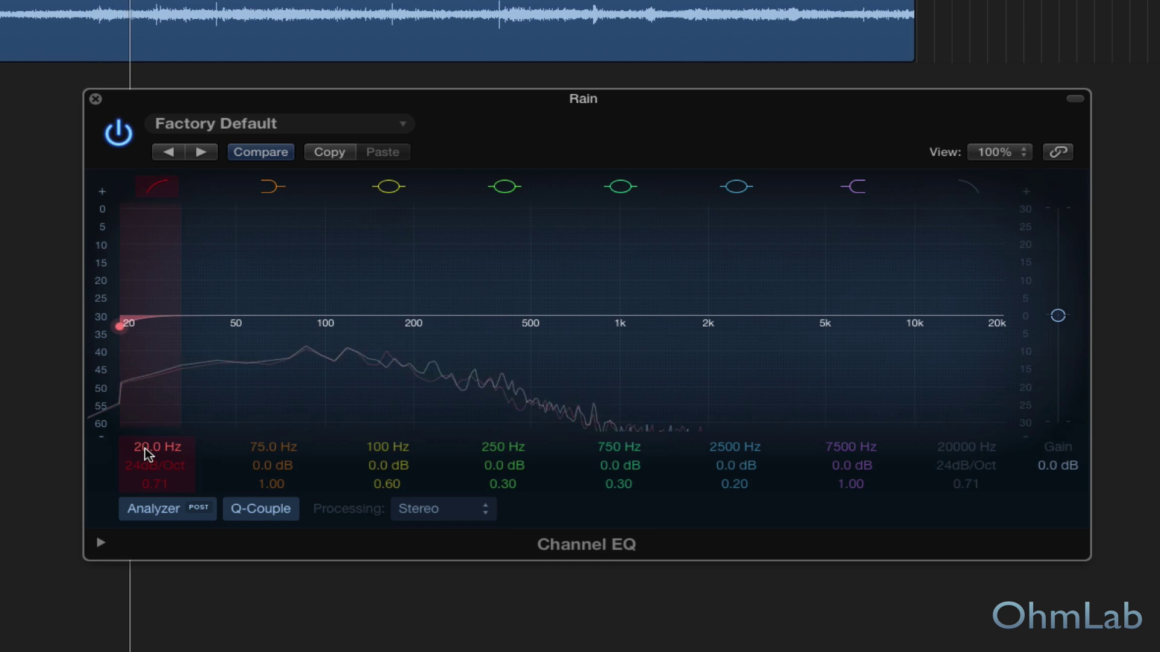
Sweep the low-cut filter up to 1020 Hz with a 6 dB/Oct slope, comparing against the bypassed EQ at 196 Hz along the way.
{"action": "mouse_move", "coordinate": [146, 453]}
{"action": "left_mouse_down"}
{"action": "mouse_move", "coordinate": [147, 430]}
{"action": "mouse_move", "coordinate": [152, 453]}
{"action": "left_mouse_up"}
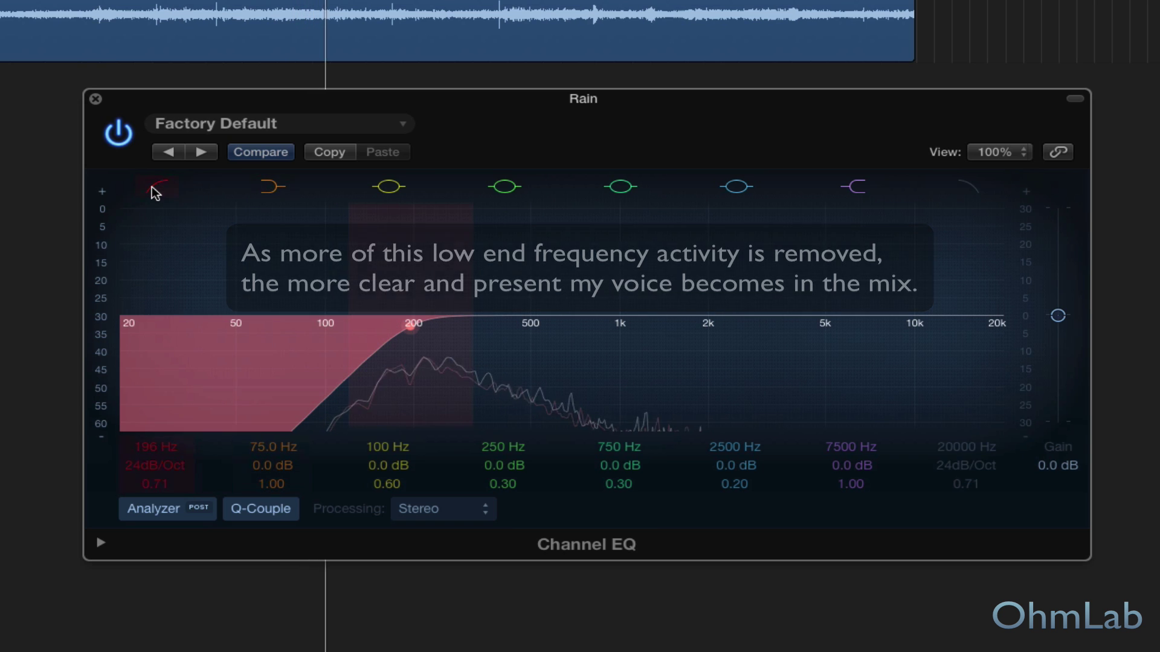
{"action": "left_click", "coordinate": [116, 135]}
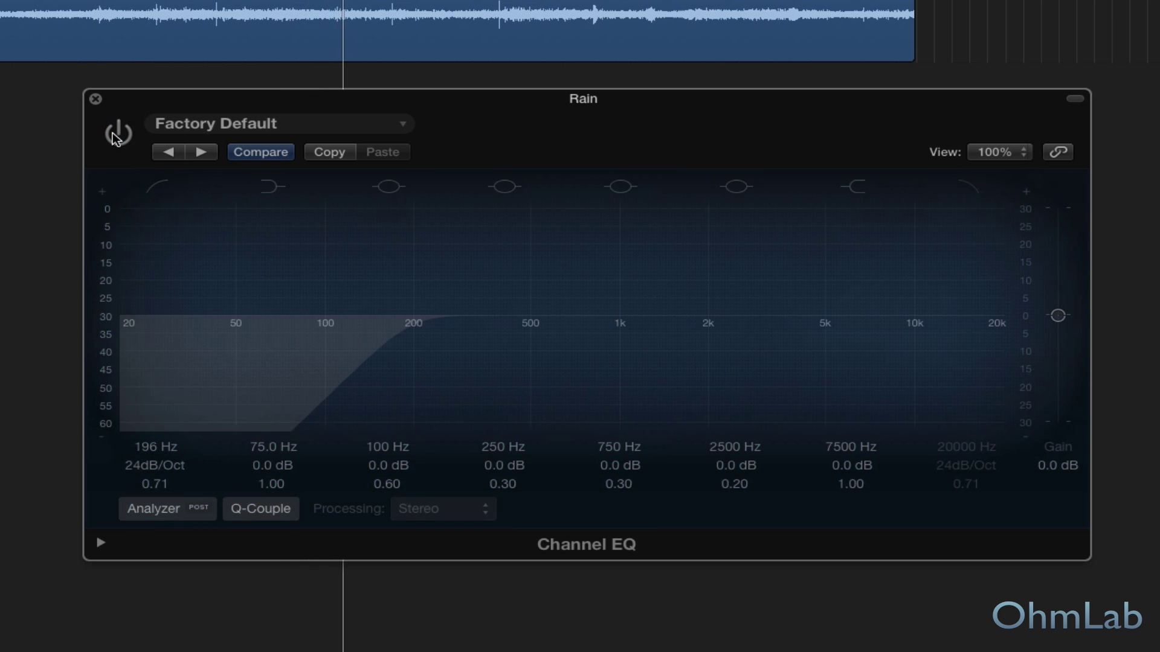
{"action": "left_click", "coordinate": [116, 134]}
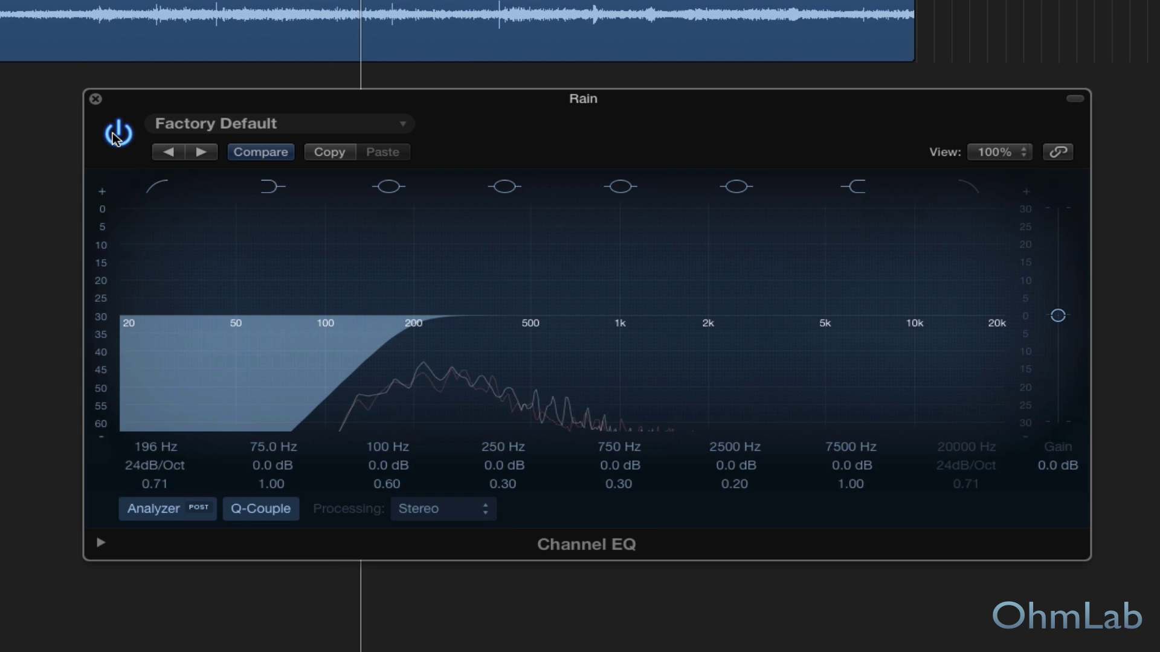
{"action": "left_click_drag", "start_coordinate": [148, 457], "coordinate": [148, 429]}
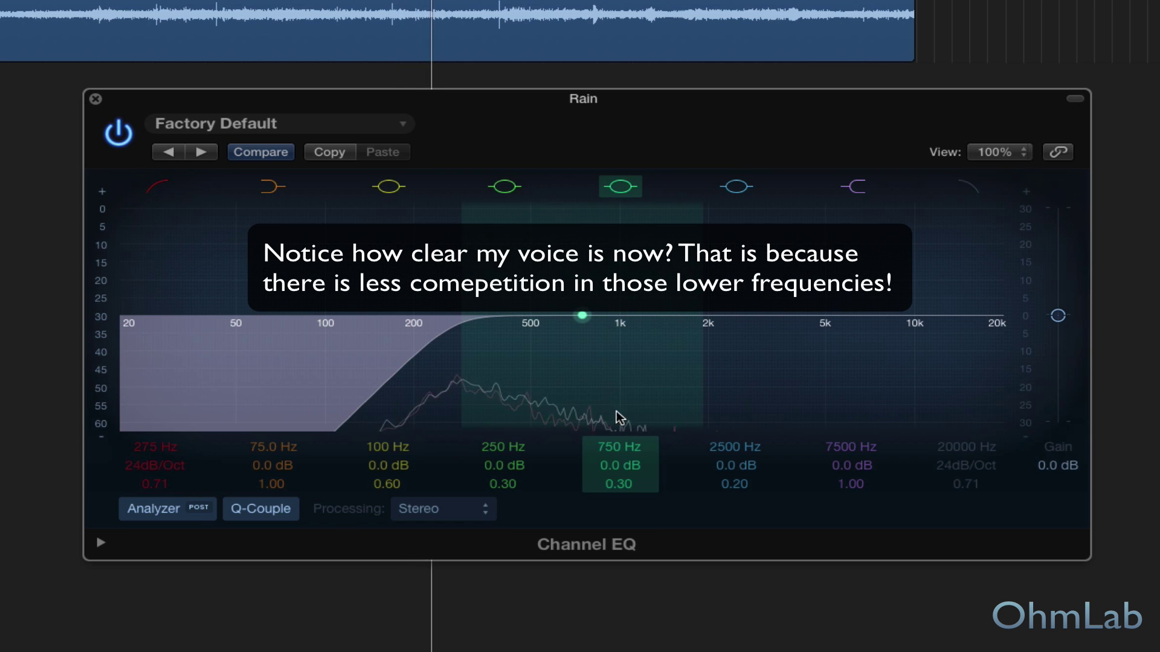
{"action": "left_click_drag", "start_coordinate": [148, 447], "coordinate": [146, 399]}
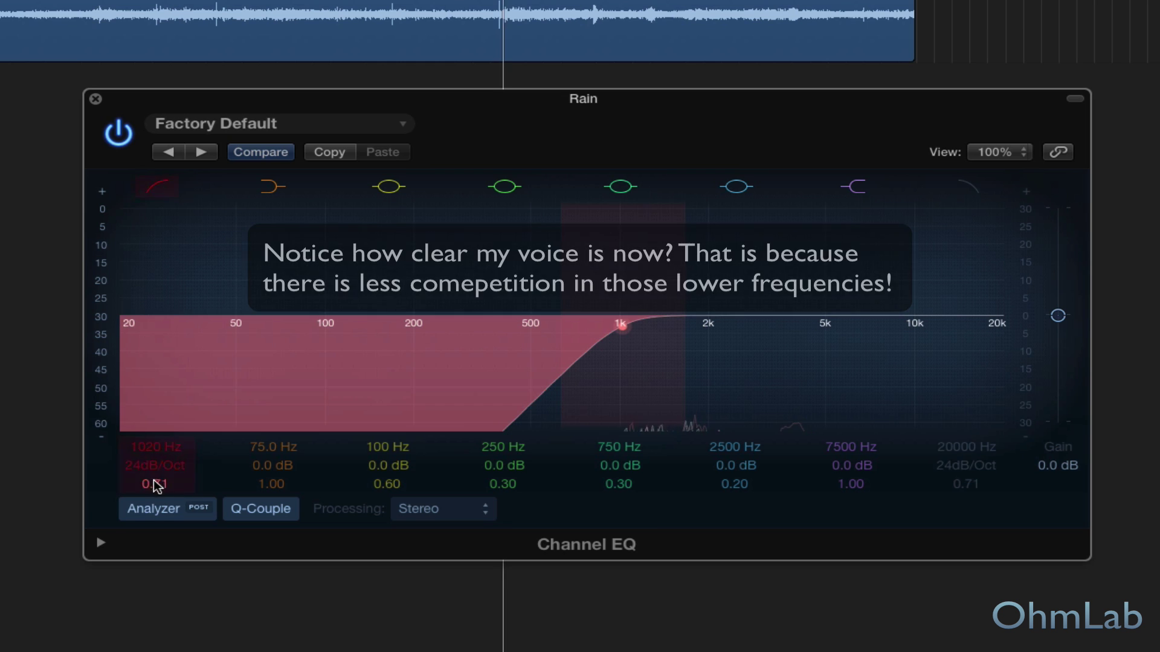
{"action": "left_click_drag", "start_coordinate": [136, 465], "coordinate": [136, 483]}
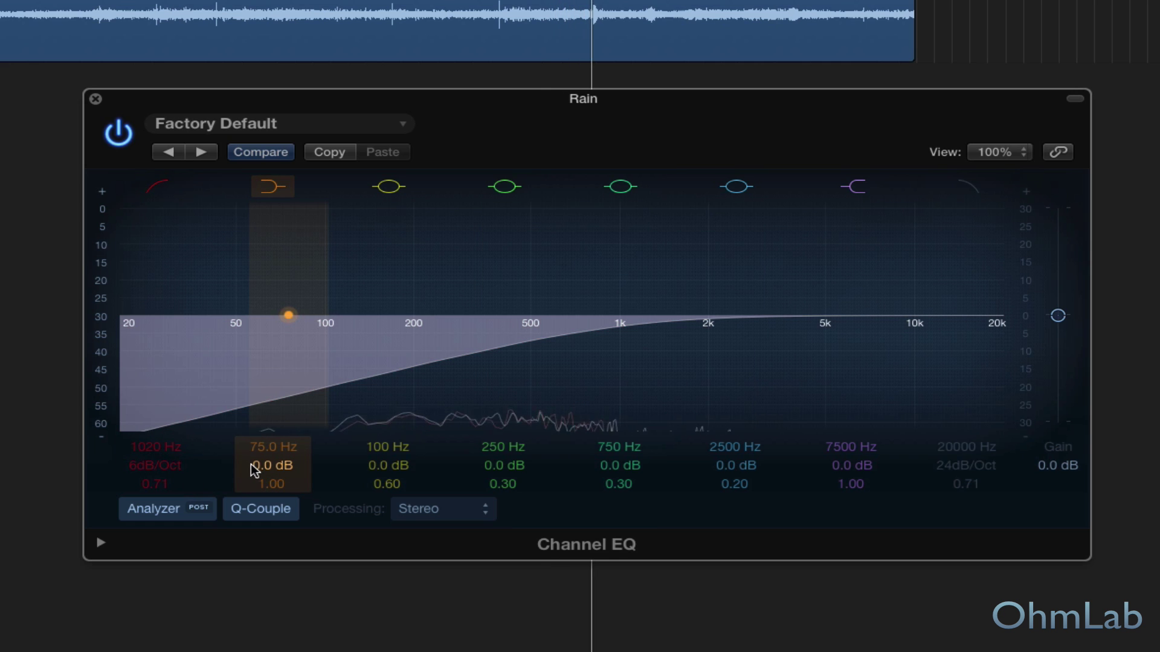
Cut the 75 Hz low shelf to -12.5 dB and the 100 Hz band to -21.0 dB.
{"action": "left_click_drag", "start_coordinate": [249, 464], "coordinate": [249, 539]}
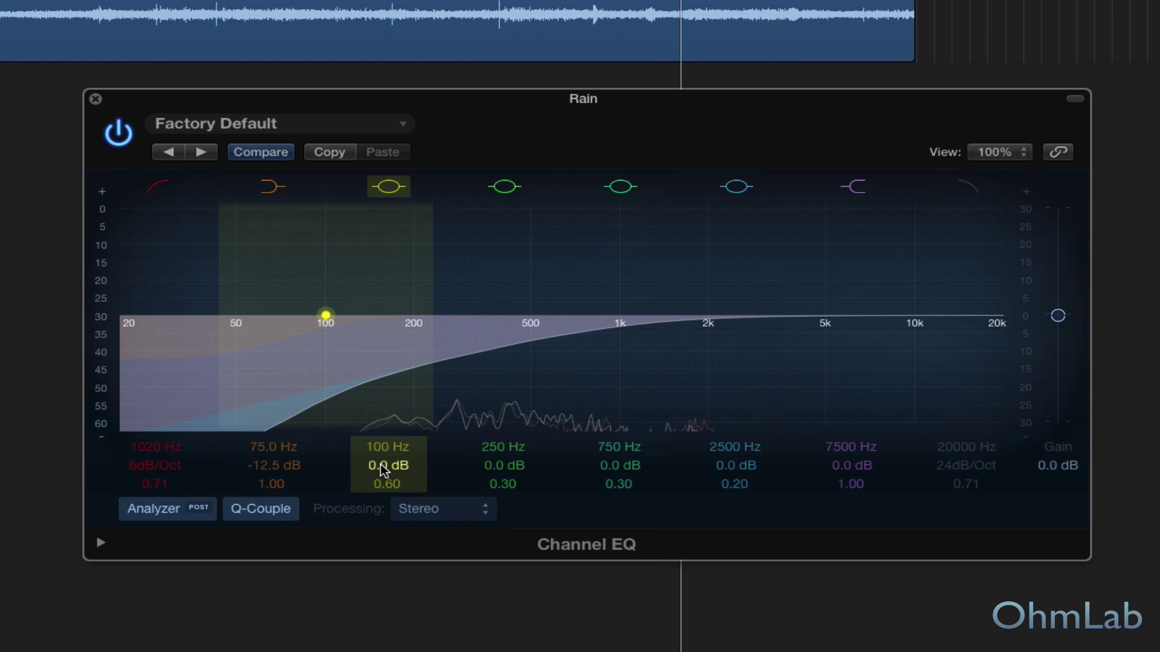
{"action": "left_click_drag", "start_coordinate": [384, 468], "coordinate": [384, 595]}
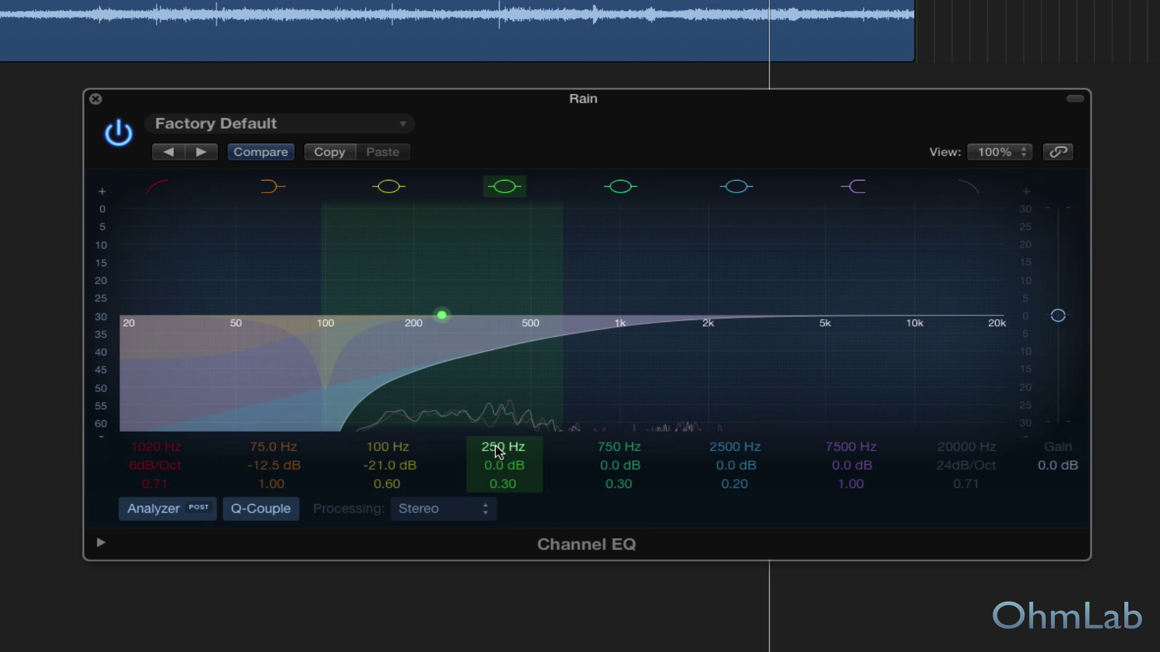
Set the 250 Hz band to 355 Hz, -10.5 dB, Q 0.35, and the 750 Hz band to 1080 Hz, -5.0 dB, Q 1.80.
{"action": "left_click_drag", "start_coordinate": [495, 444], "coordinate": [495, 406]}
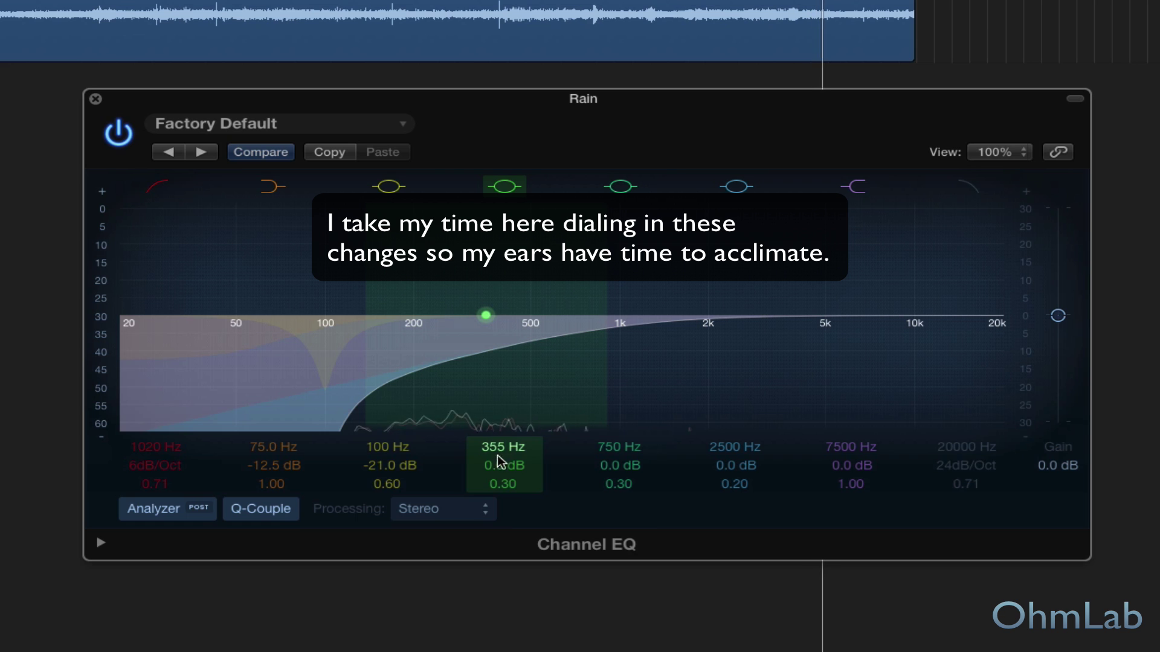
{"action": "left_click_drag", "start_coordinate": [499, 465], "coordinate": [498, 476]}
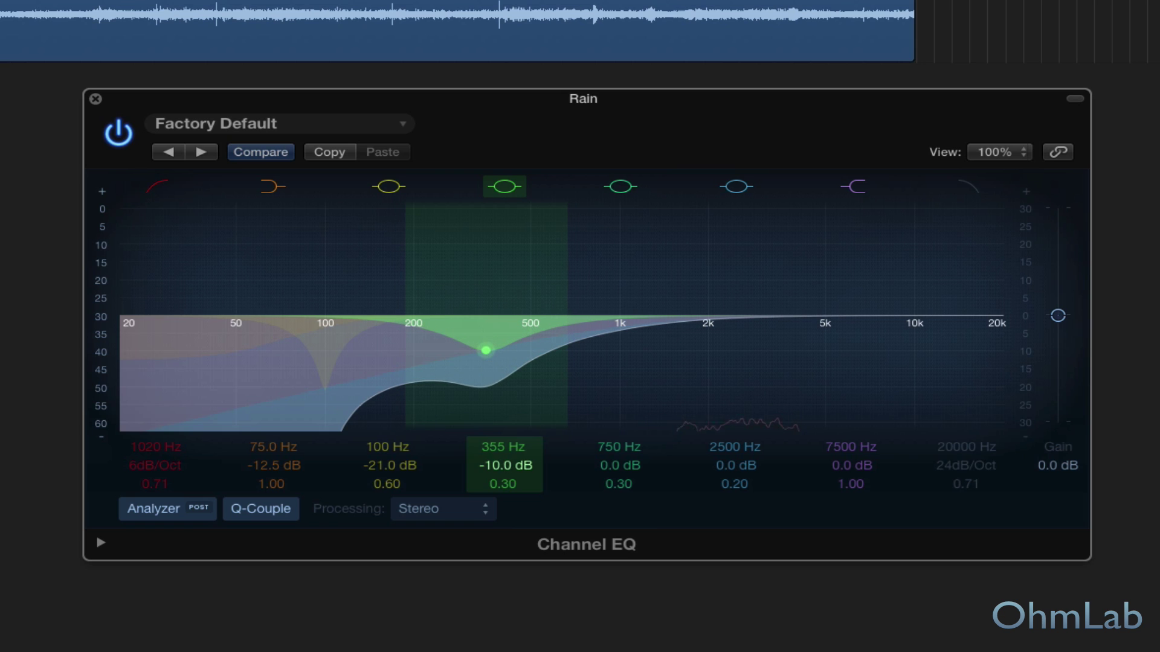
{"action": "left_click_drag", "start_coordinate": [505, 467], "coordinate": [506, 481]}
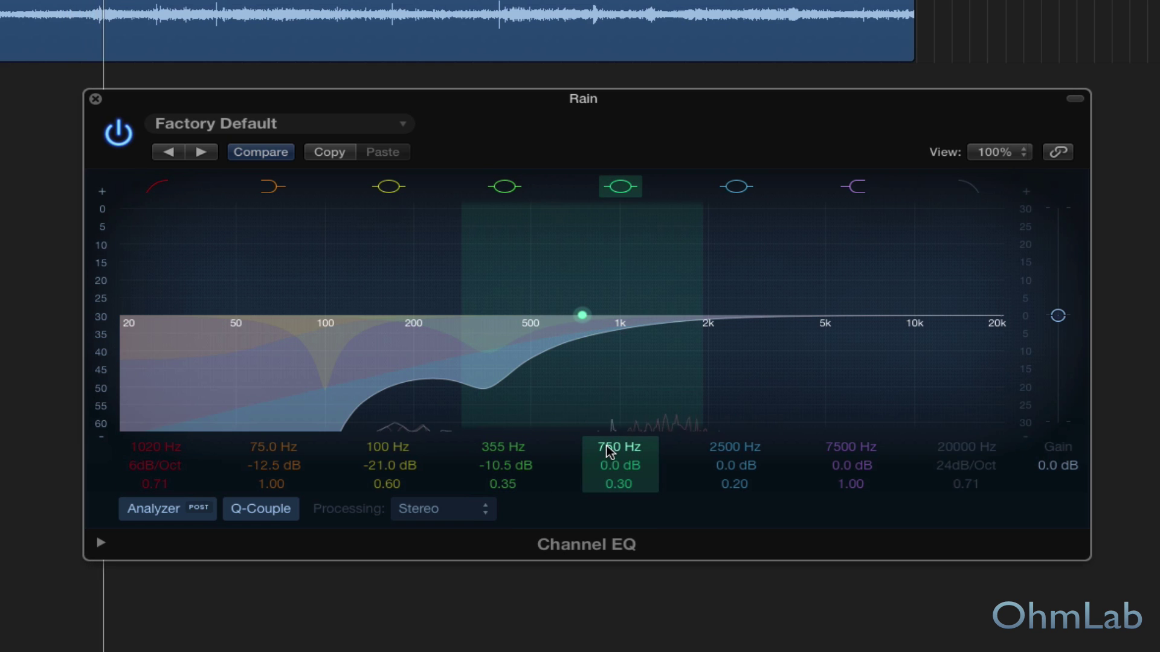
{"action": "left_click_drag", "start_coordinate": [606, 444], "coordinate": [606, 423]}
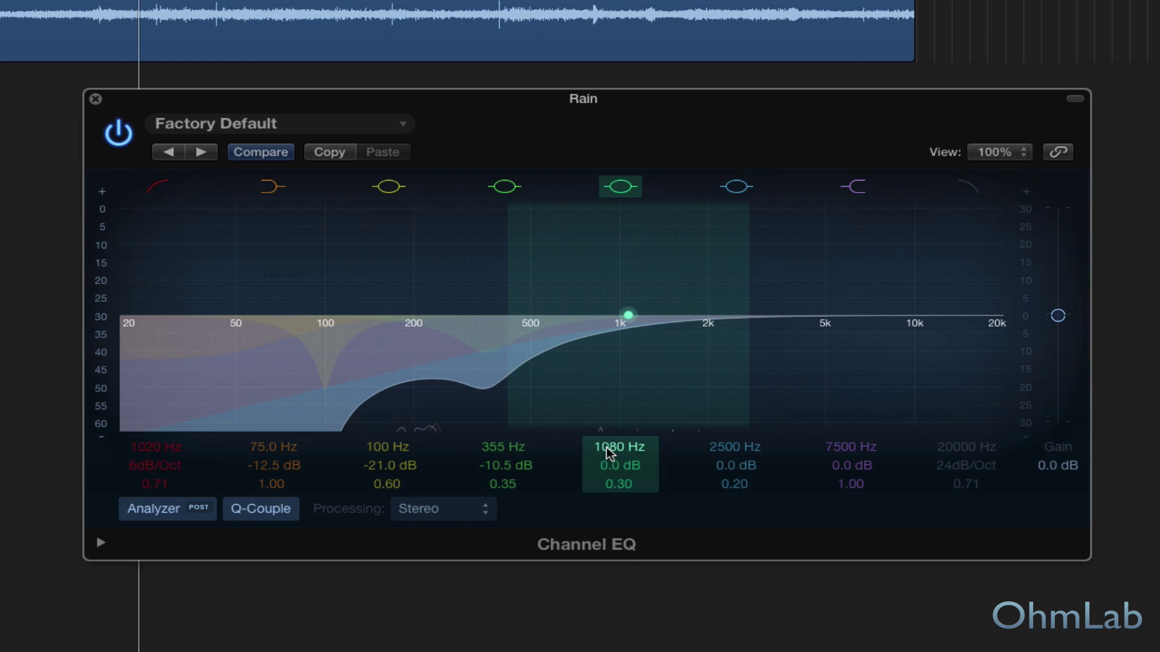
{"action": "mouse_move", "coordinate": [603, 470]}
{"action": "left_mouse_down"}
{"action": "mouse_move", "coordinate": [604, 497]}
{"action": "mouse_move", "coordinate": [621, 477]}
{"action": "mouse_move", "coordinate": [621, 443]}
{"action": "left_mouse_up"}
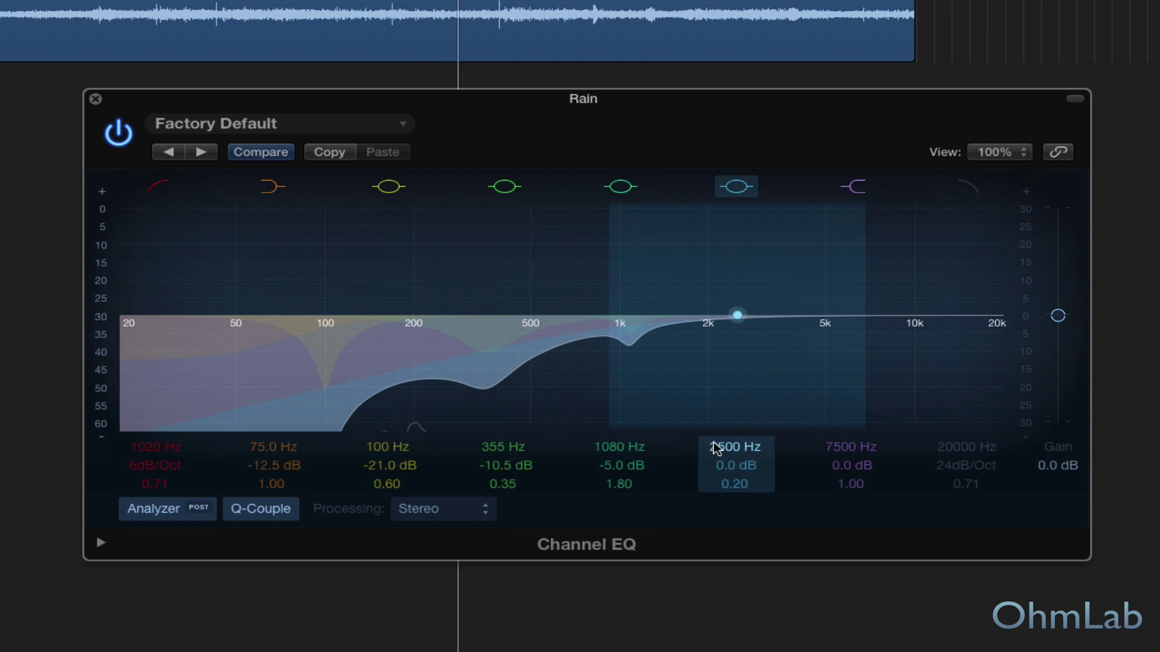
Sweep the 2500 Hz band upward with a boost of up to 13.5 dB at Q 6.20, and notch it at 4450 Hz to -10.0 dB.
{"action": "left_click_drag", "start_coordinate": [719, 448], "coordinate": [719, 423]}
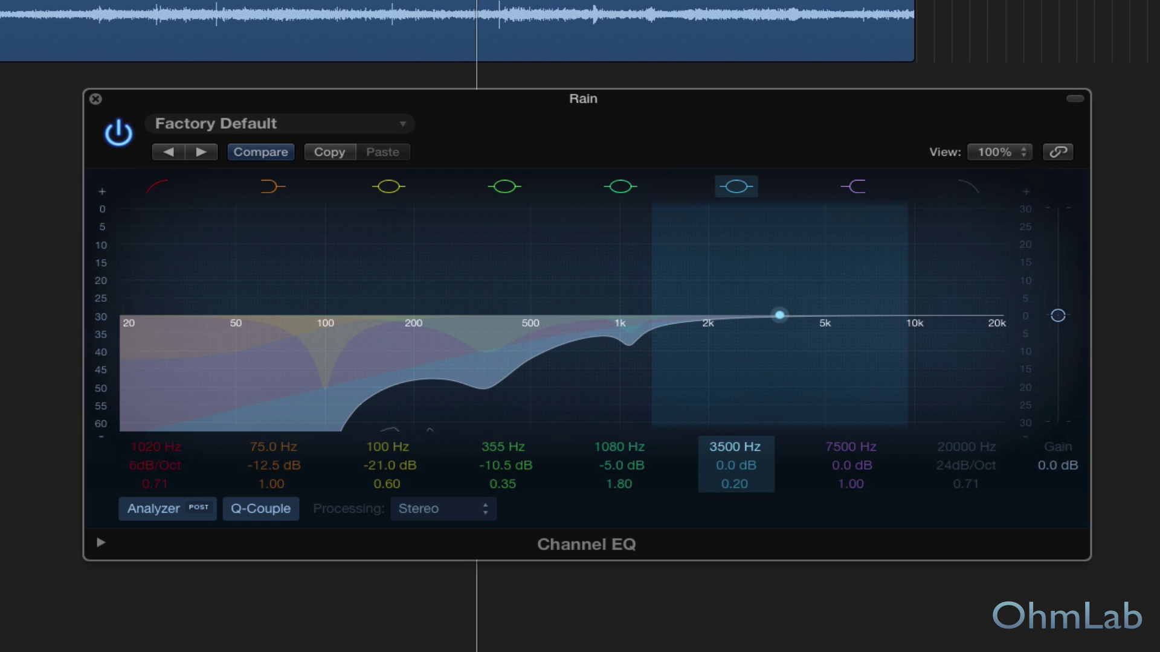
{"action": "mouse_move", "coordinate": [734, 475]}
{"action": "left_mouse_down"}
{"action": "mouse_move", "coordinate": [734, 444]}
{"action": "mouse_move", "coordinate": [718, 445]}
{"action": "mouse_move", "coordinate": [737, 503]}
{"action": "left_mouse_up"}
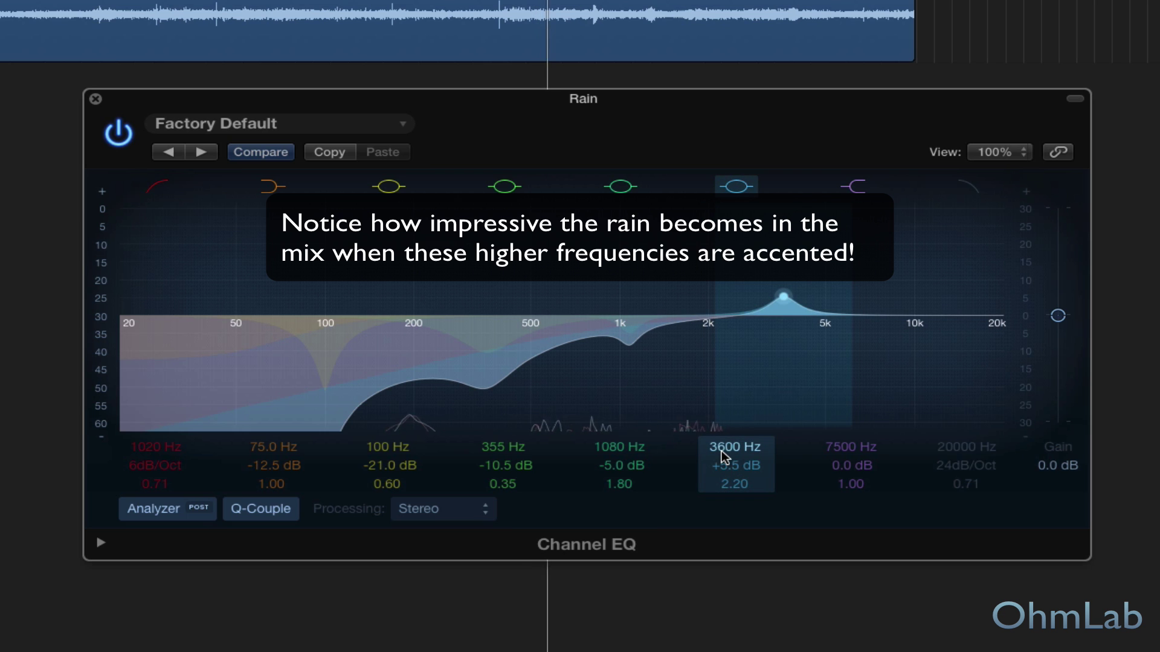
{"action": "left_click_drag", "start_coordinate": [722, 451], "coordinate": [773, 514]}
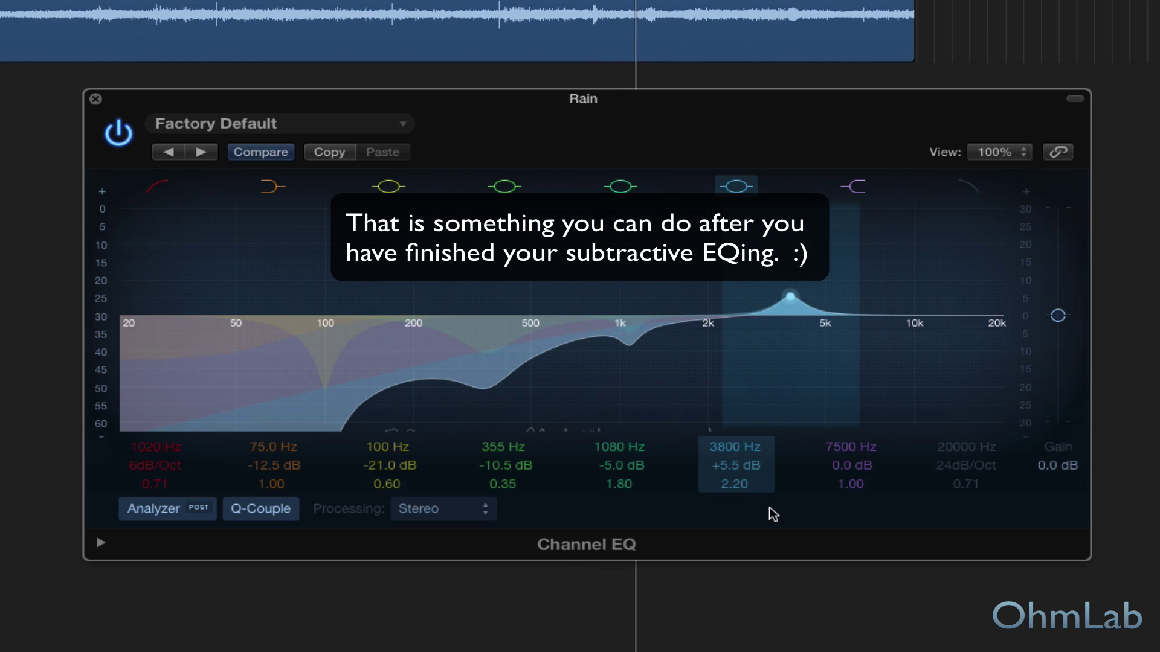
{"action": "mouse_move", "coordinate": [736, 476]}
{"action": "left_mouse_down"}
{"action": "mouse_move", "coordinate": [735, 447]}
{"action": "mouse_move", "coordinate": [736, 459]}
{"action": "left_mouse_up"}
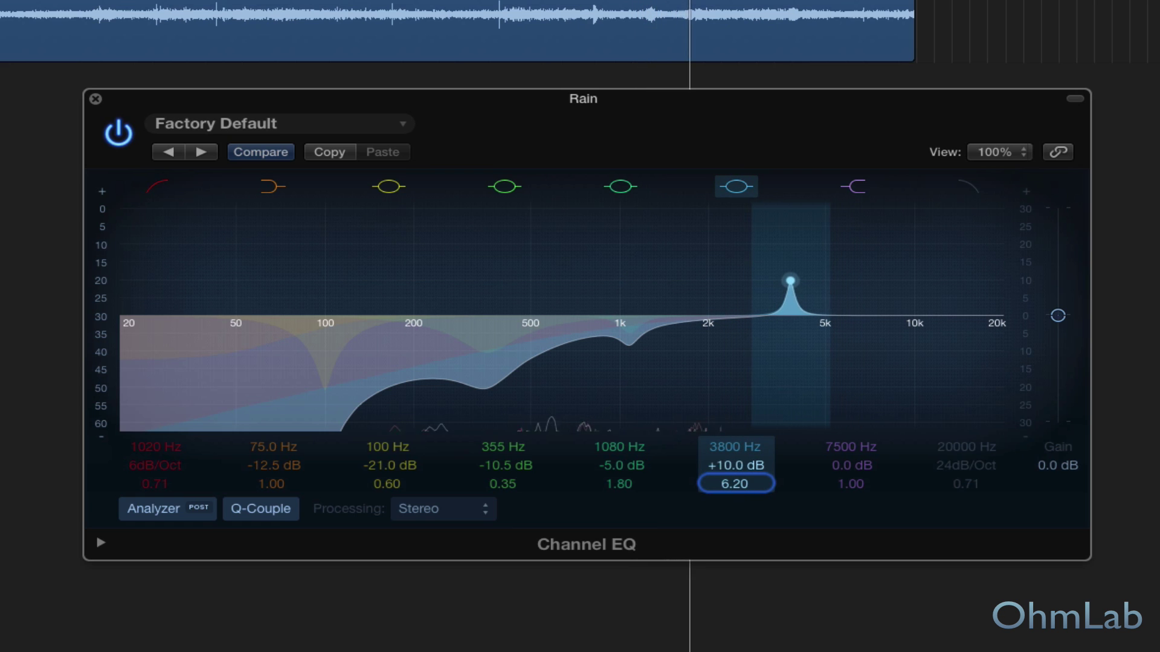
{"action": "left_click_drag", "start_coordinate": [736, 465], "coordinate": [735, 463]}
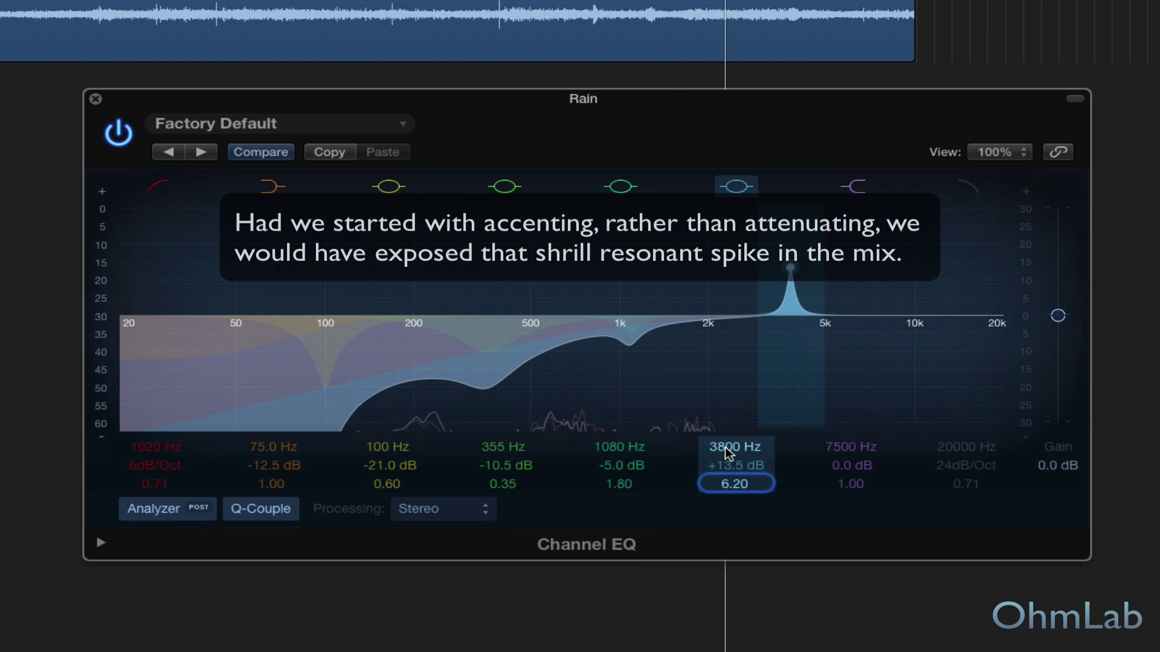
{"action": "left_click_drag", "start_coordinate": [734, 447], "coordinate": [735, 444]}
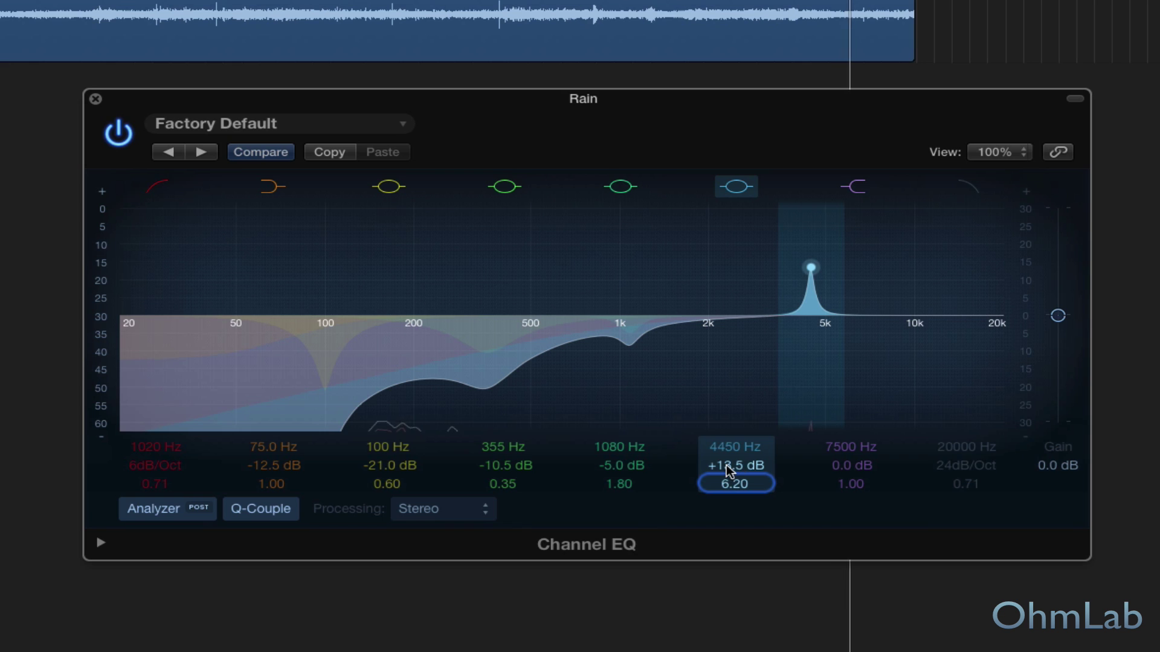
{"action": "left_click_drag", "start_coordinate": [729, 471], "coordinate": [729, 511]}
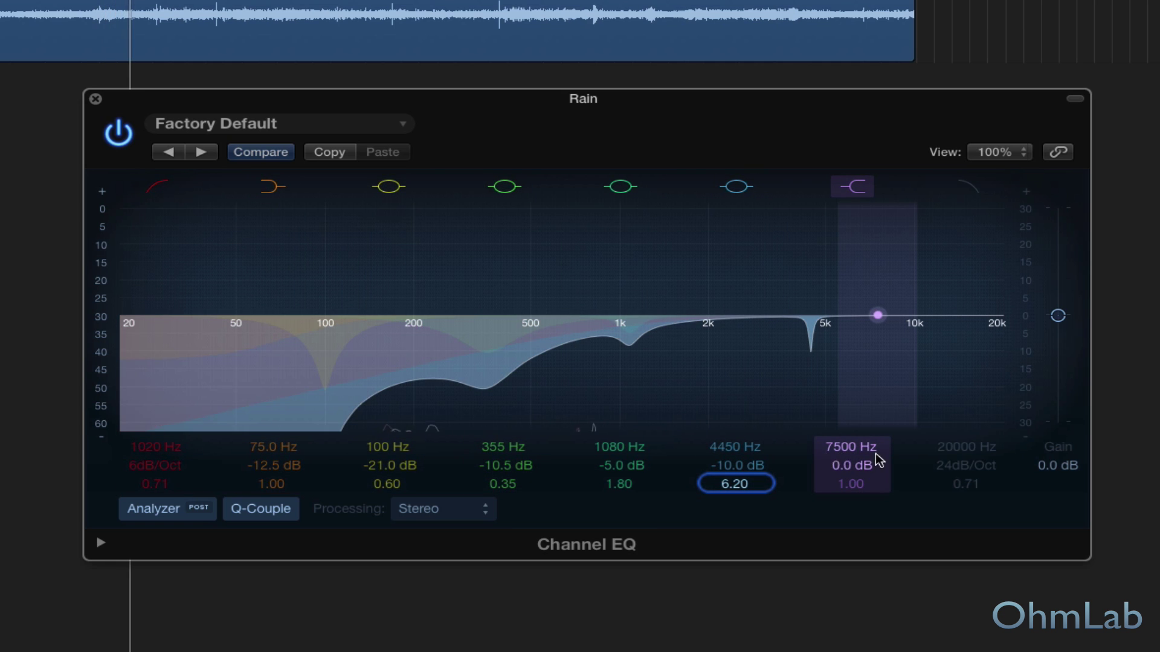
Set the high shelf to 5300 Hz with a +4.5 dB boost, and compare the sound with the EQ bypassed and re-enabled.
{"action": "mouse_move", "coordinate": [842, 462]}
{"action": "left_mouse_down"}
{"action": "mouse_move", "coordinate": [842, 435]}
{"action": "mouse_move", "coordinate": [834, 461]}
{"action": "left_mouse_up"}
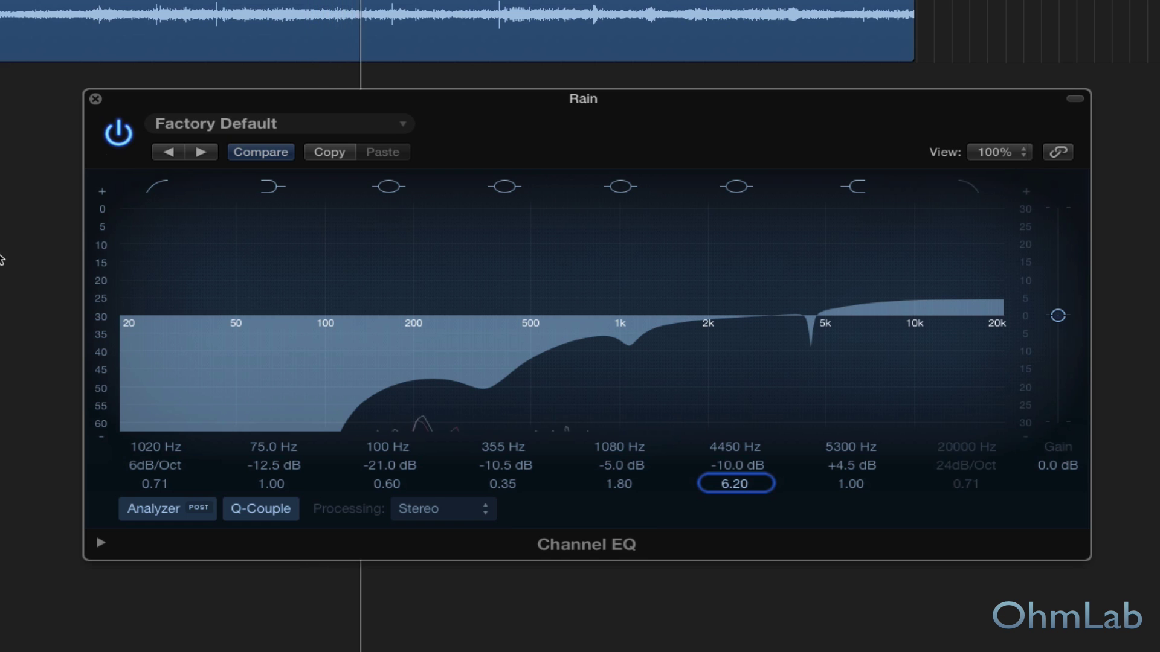
{"action": "left_click", "coordinate": [119, 132]}
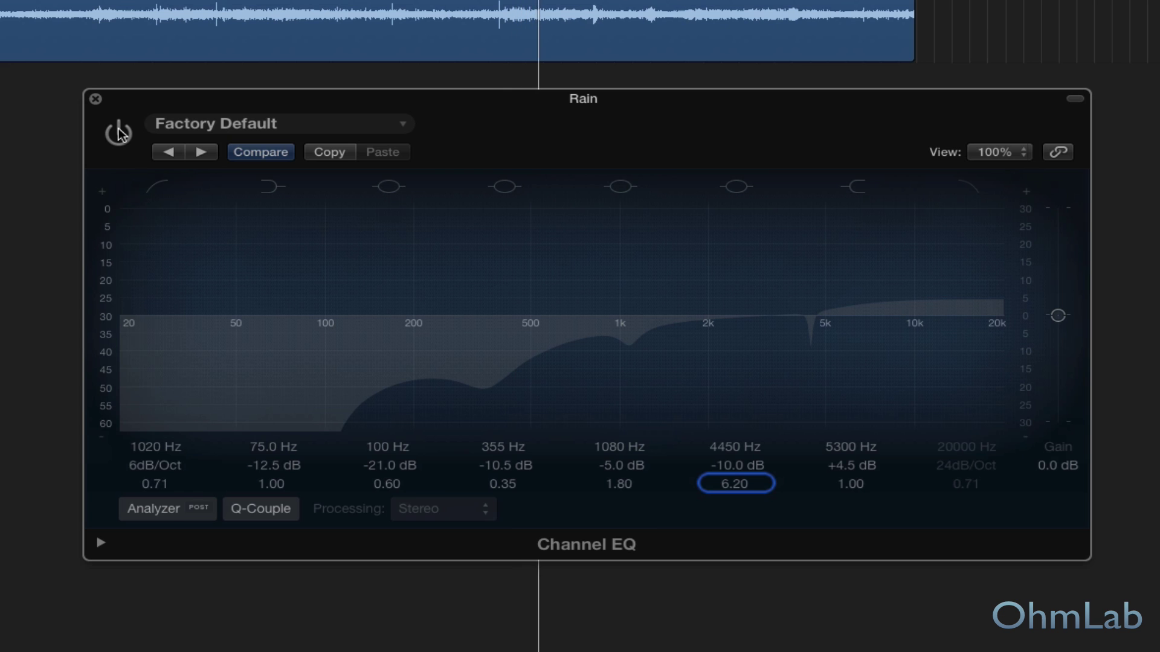
{"action": "left_click", "coordinate": [119, 132]}
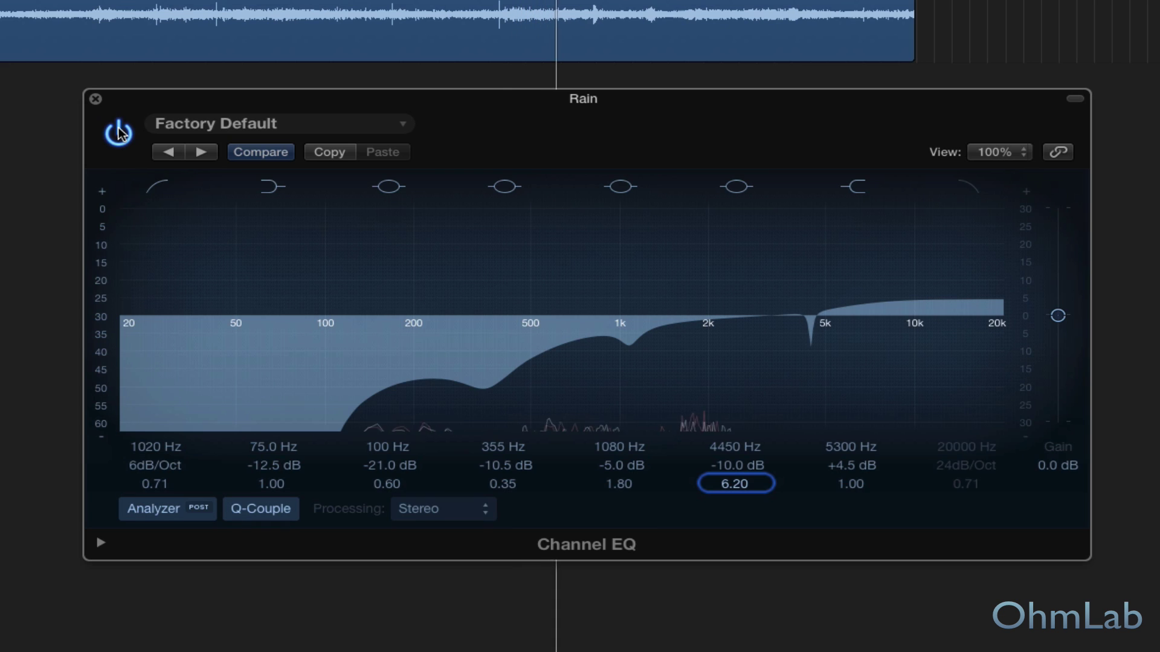